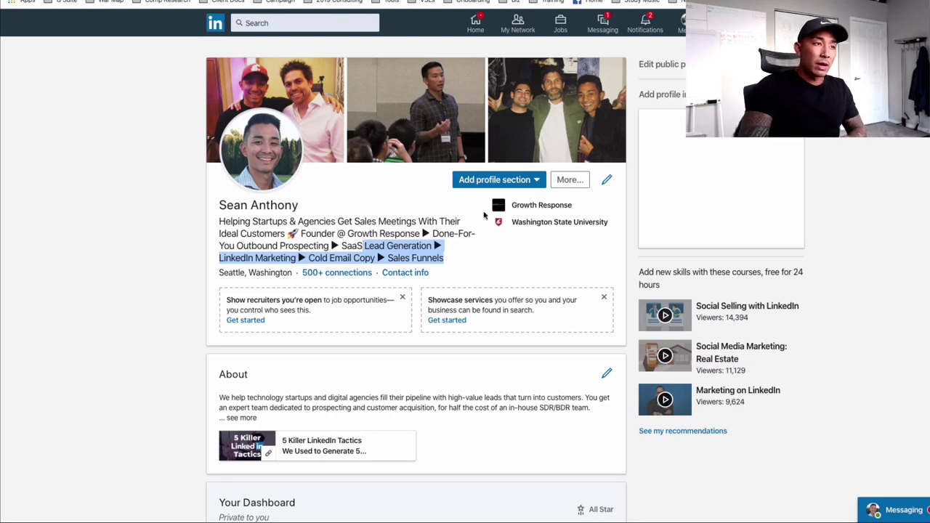
pyautogui.click(459, 254)
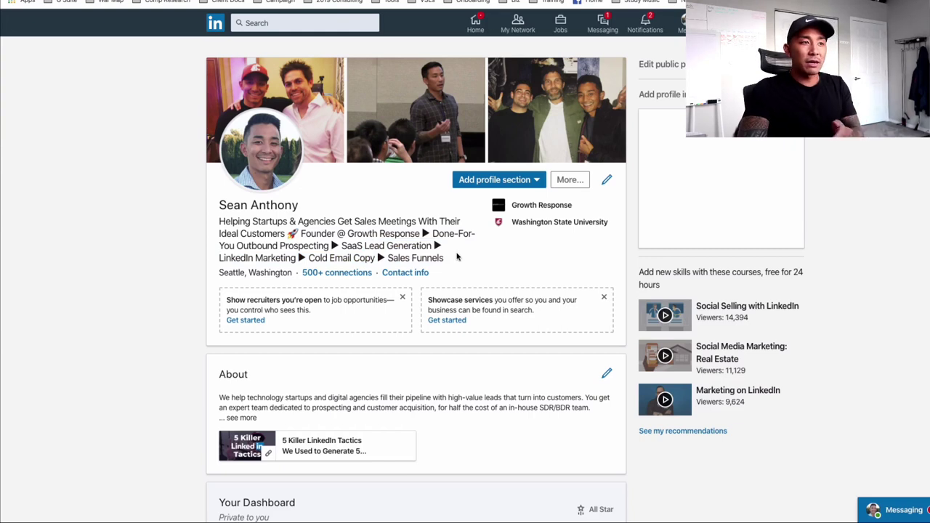
pyautogui.moveTo(449, 259); pyautogui.dragTo(422, 232)
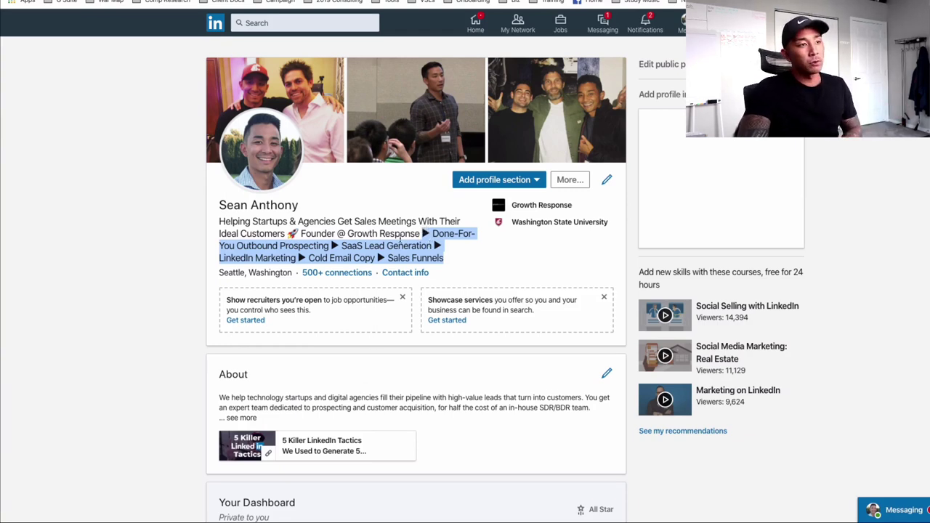
pyautogui.click(450, 261)
pyautogui.moveTo(445, 264); pyautogui.dragTo(421, 229)
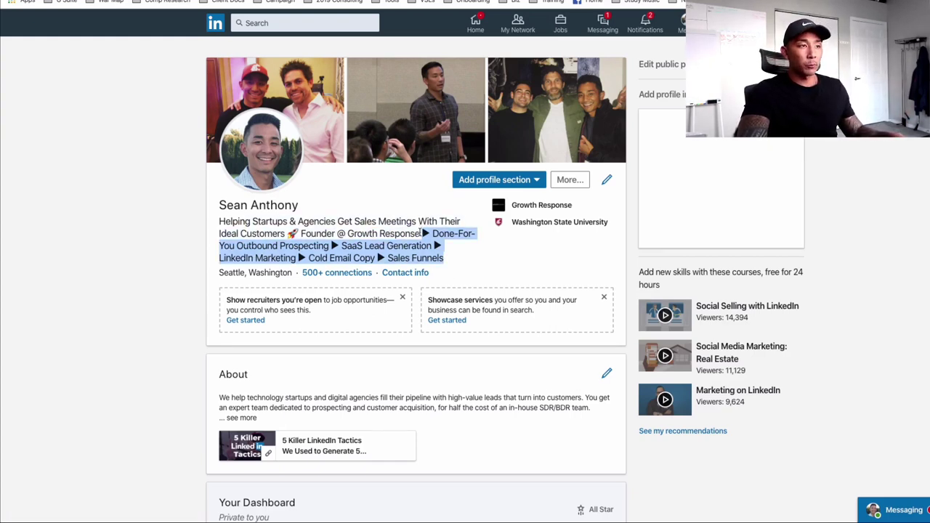
pyautogui.click(216, 222)
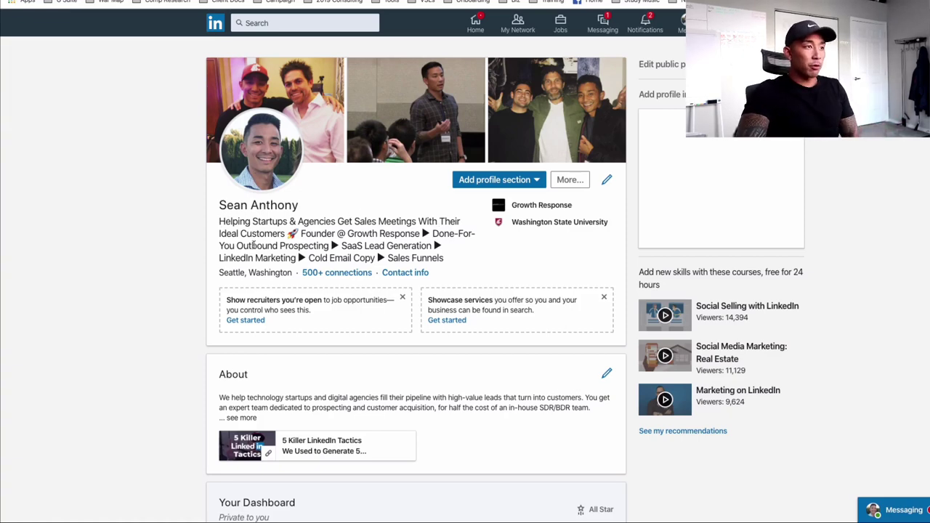
pyautogui.scroll(-1, 348, 374)
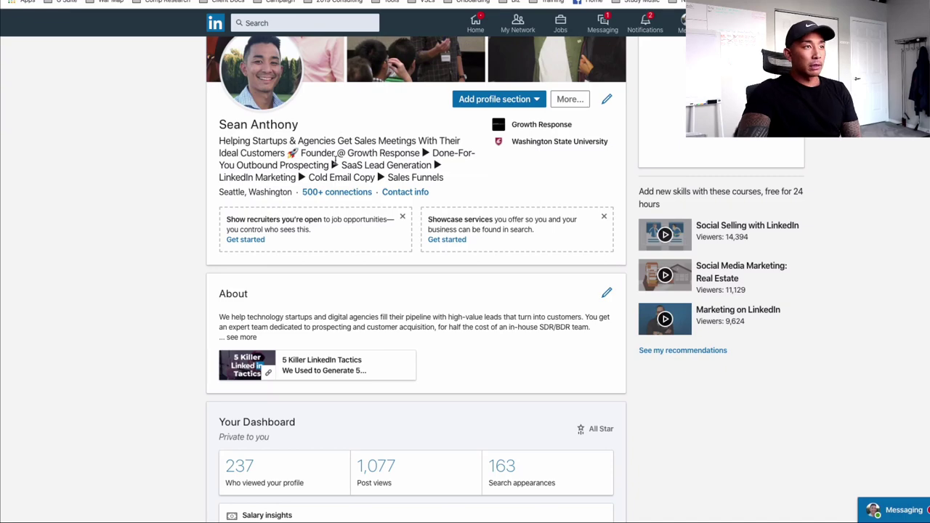
pyautogui.hotkey('ctrl', 'Tab')
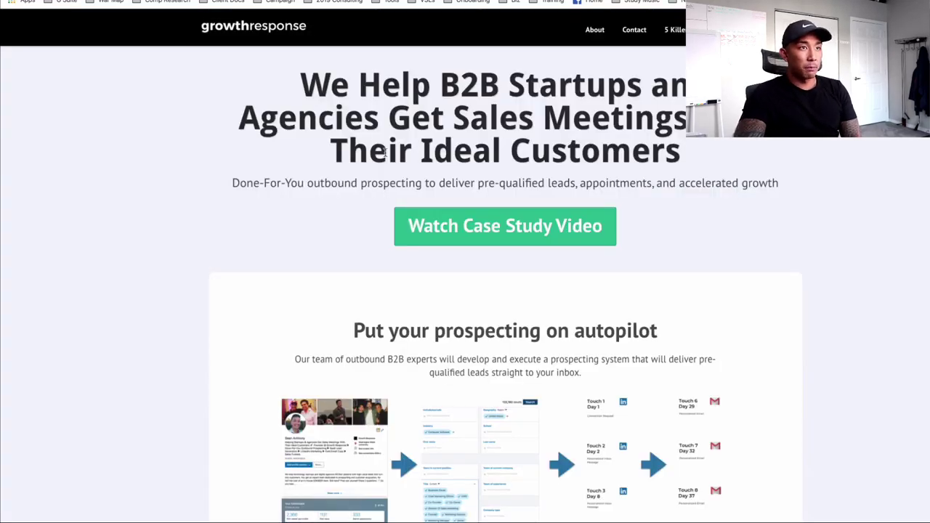
pyautogui.scroll(-5, 581, 243)
pyautogui.scroll(5, 492, 247)
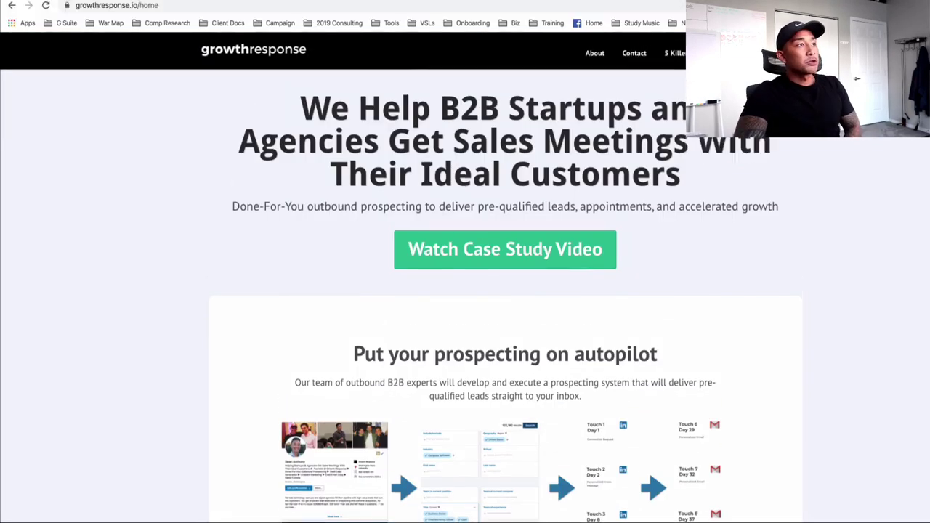
pyautogui.hotkey('ctrl', 'shift', 'Tab')
pyautogui.scroll(2, 325, 221)
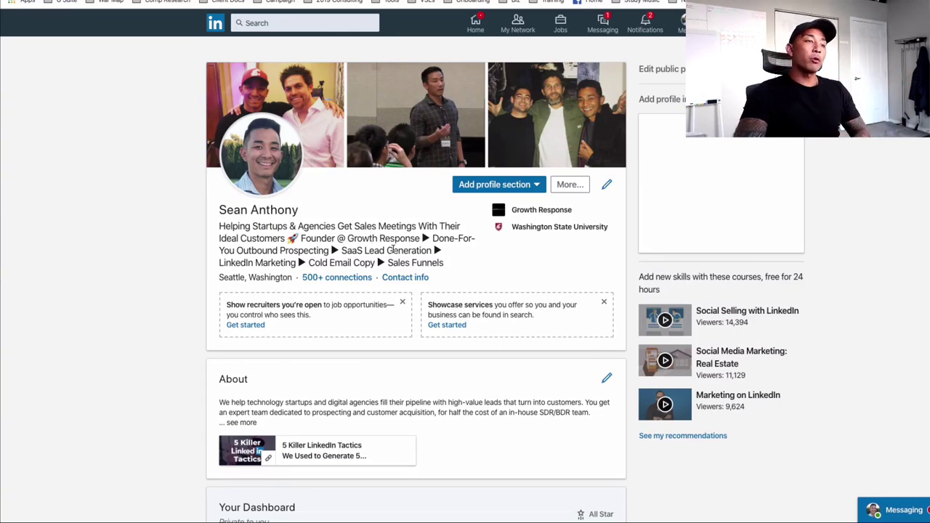
# Step: Expand the About summary about filling pipelines with high-value leads for technology startups and agencies
pyautogui.scroll(-3, 393, 249)
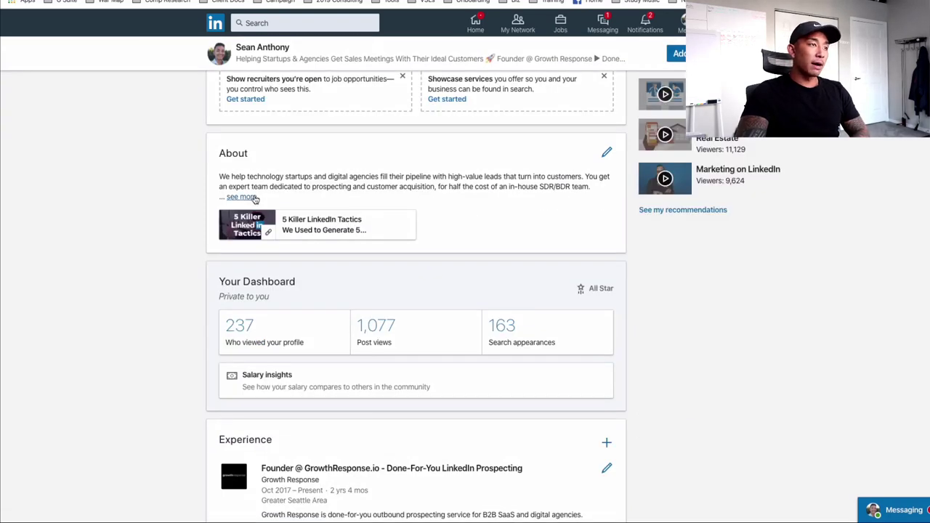
pyautogui.click(242, 196)
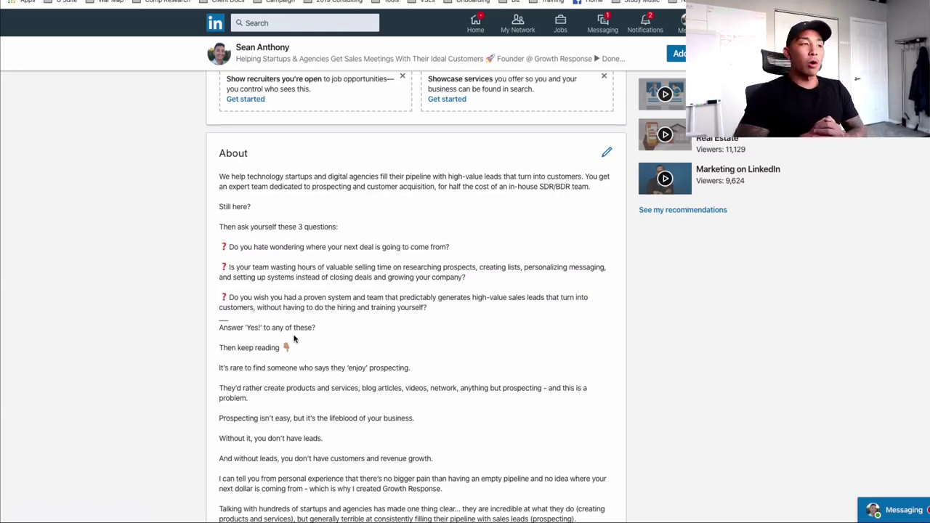
pyautogui.scroll(3, 228, 197)
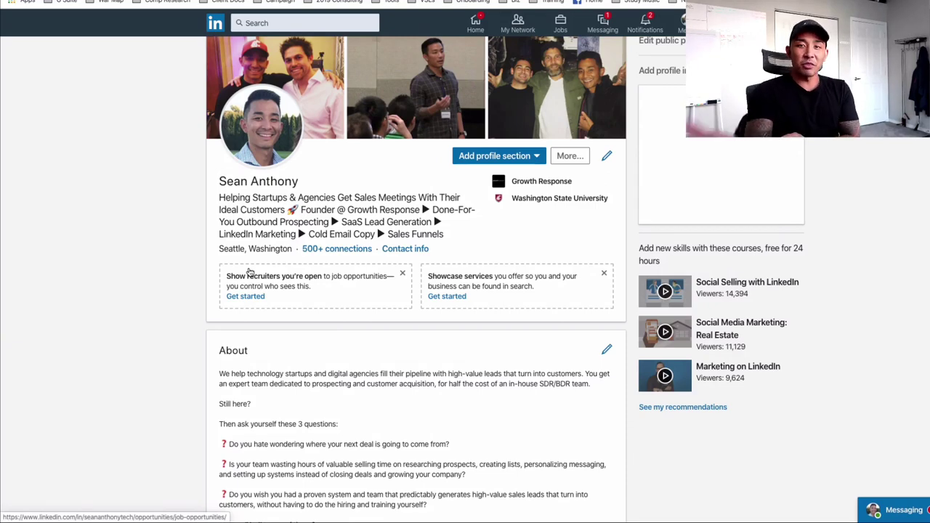
pyautogui.scroll(-3, 247, 268)
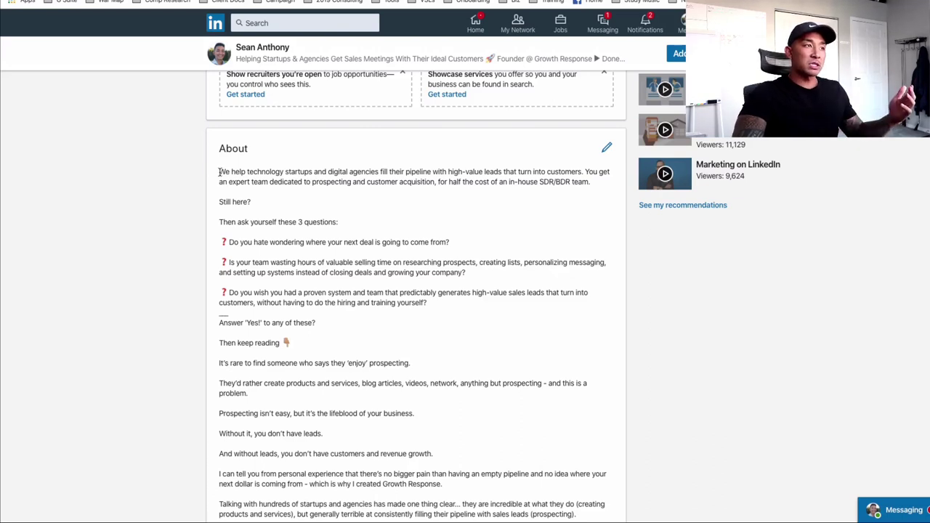
pyautogui.moveTo(220, 172); pyautogui.dragTo(591, 182)
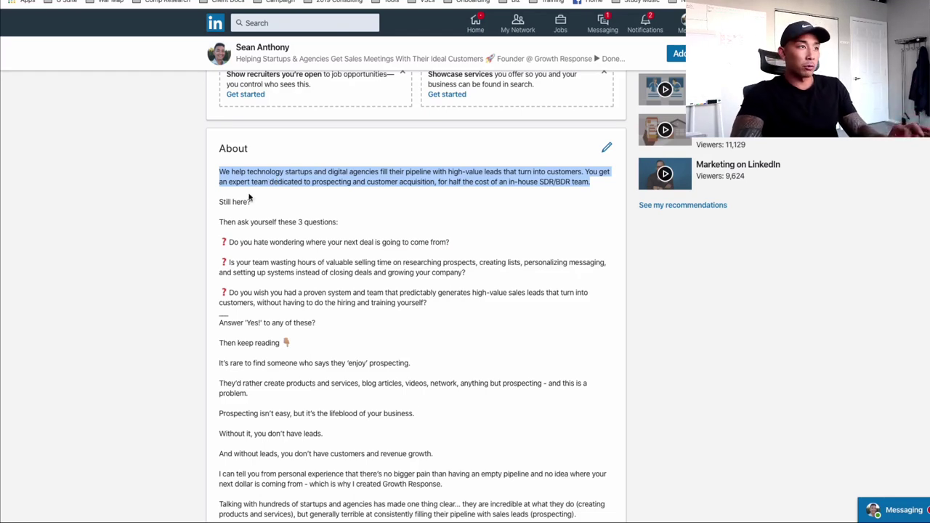
pyautogui.click(251, 185)
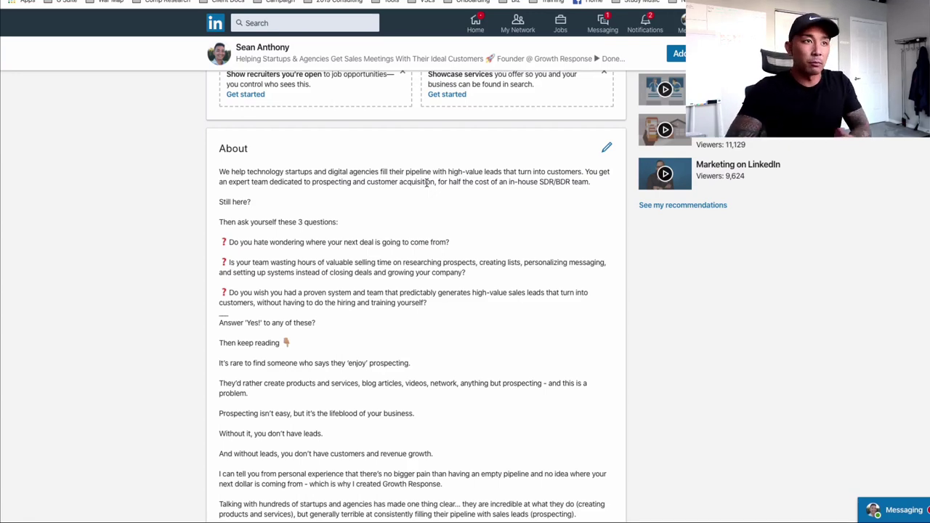
pyautogui.moveTo(446, 182); pyautogui.dragTo(594, 189)
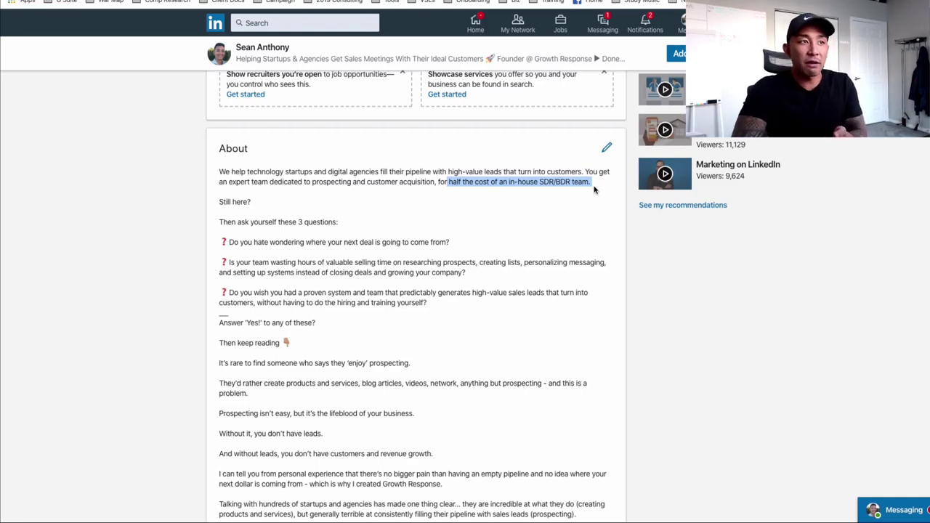
pyautogui.click(354, 181)
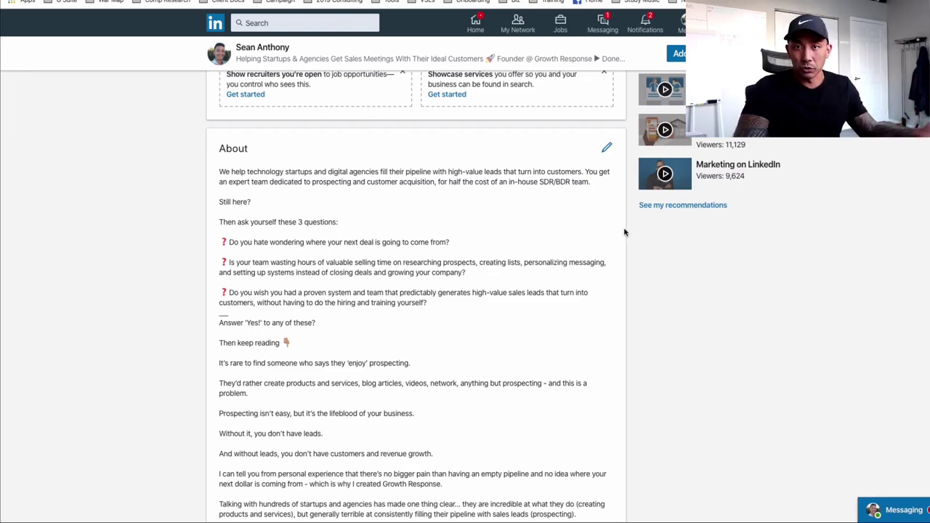
pyautogui.moveTo(602, 182); pyautogui.dragTo(219, 167)
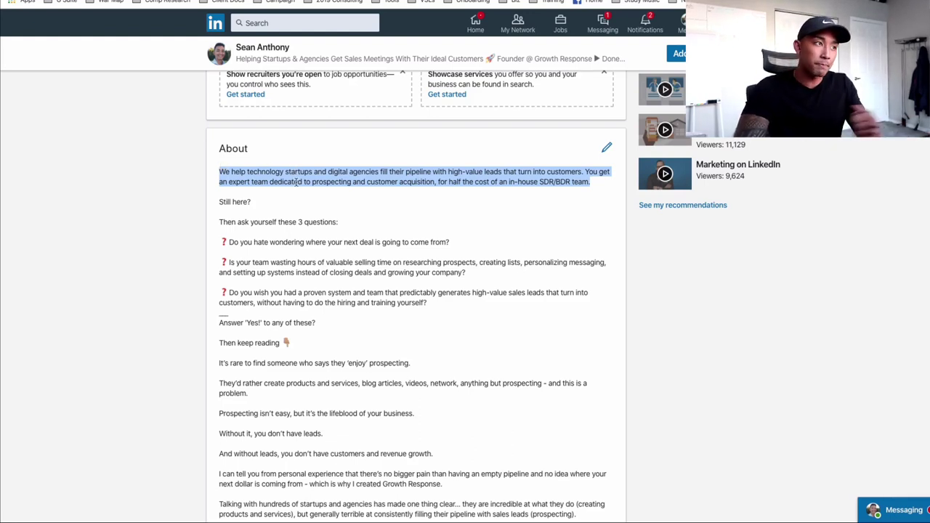
pyautogui.click(253, 207)
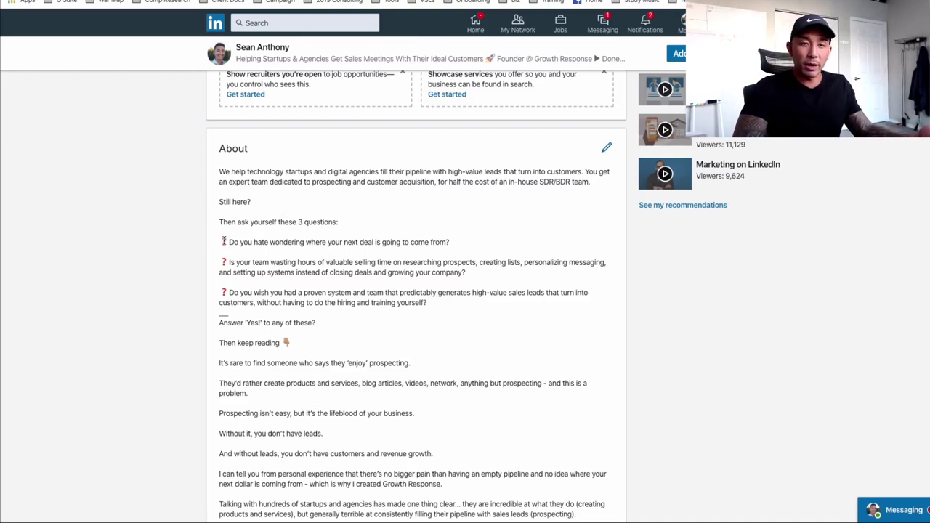
pyautogui.moveTo(223, 242); pyautogui.dragTo(438, 313)
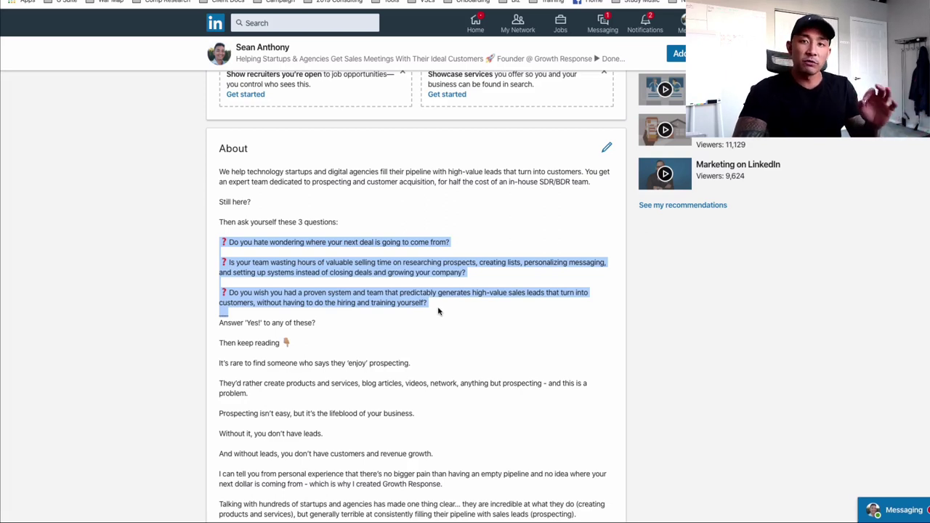
pyautogui.click(370, 287)
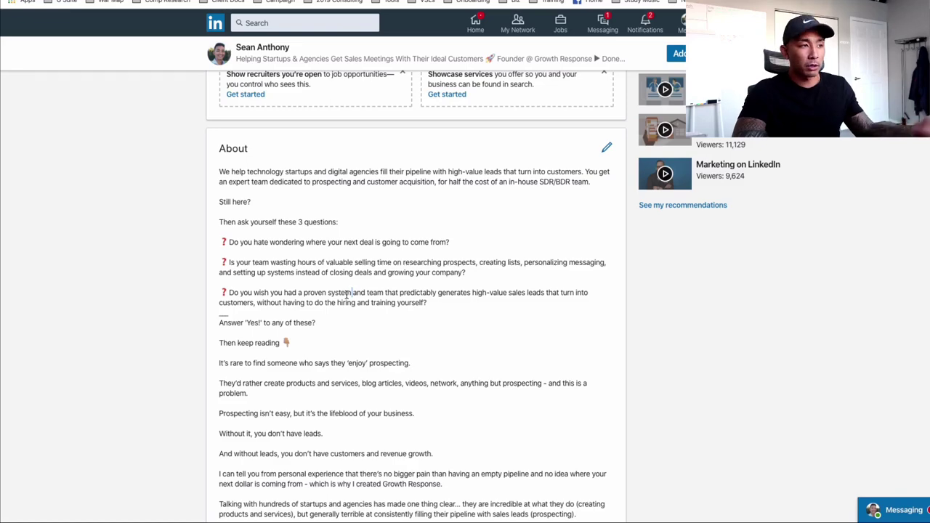
# Step: Highlight the About paragraphs from 'It's rare' onward
pyautogui.scroll(-2, 347, 294)
pyautogui.scroll(-4, 326, 339)
pyautogui.scroll(2, 322, 338)
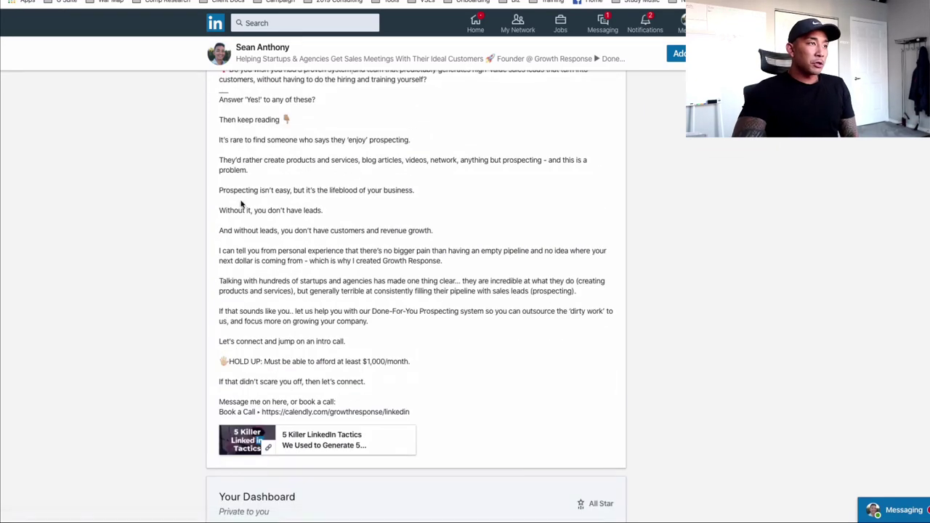
pyautogui.moveTo(219, 140); pyautogui.dragTo(392, 320)
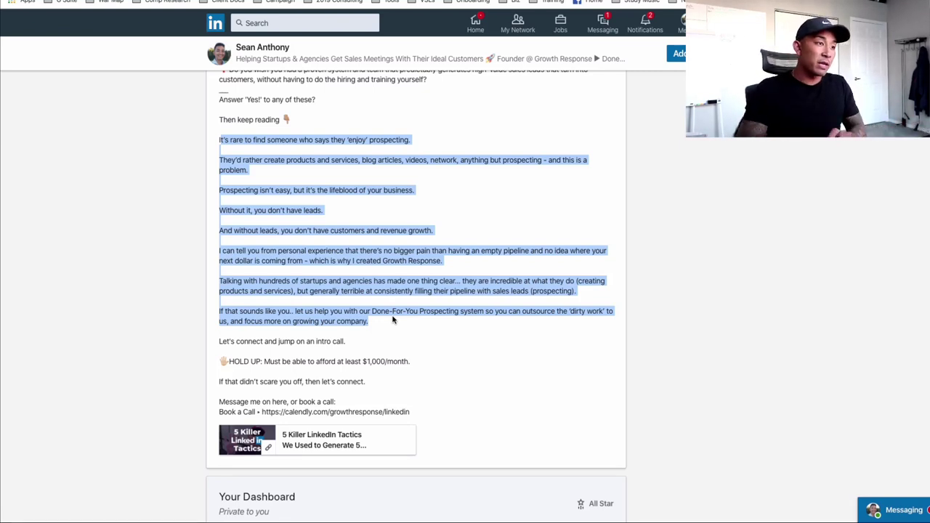
# Step: Reselect only the 'HOLD UP: Must be able to afford at least $1,000/month.' line
pyautogui.click(428, 370)
pyautogui.moveTo(410, 361); pyautogui.dragTo(212, 368)
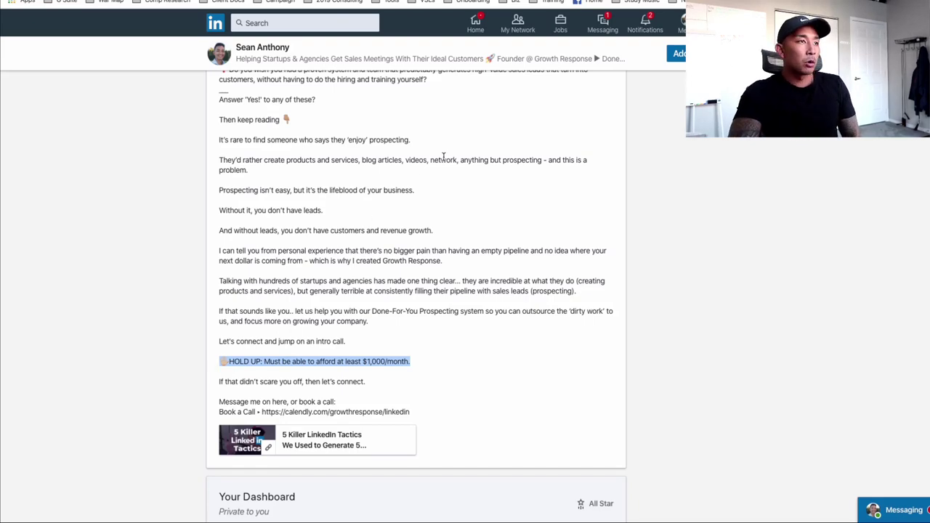
pyautogui.scroll(3, 443, 158)
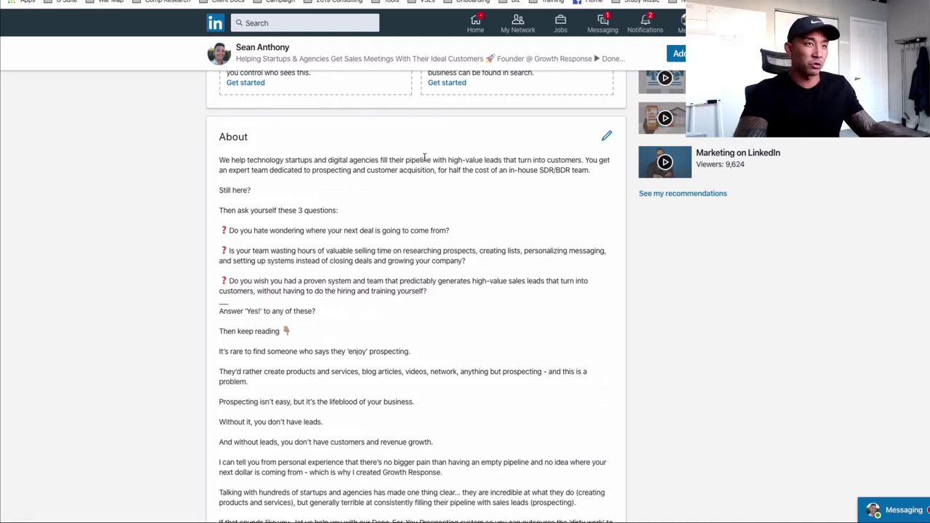
pyautogui.scroll(-3, 704, 245)
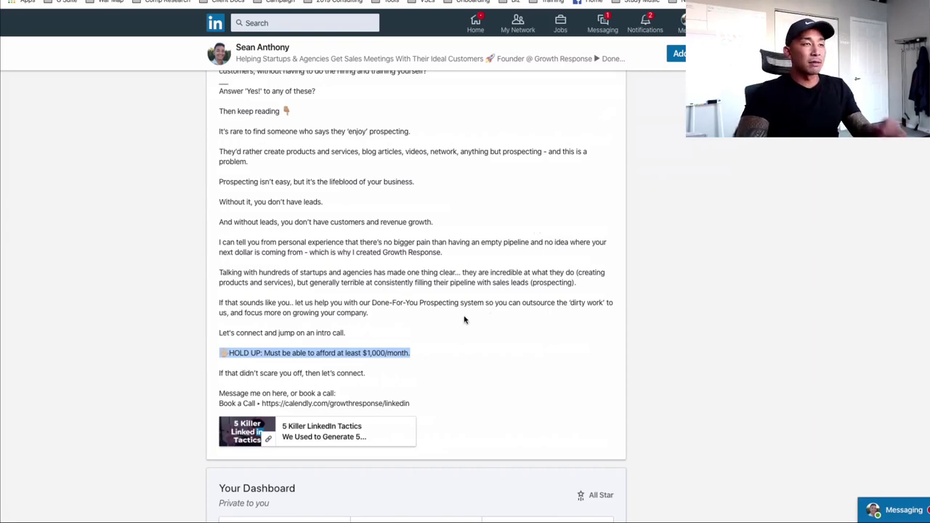
pyautogui.scroll(10, 429, 349)
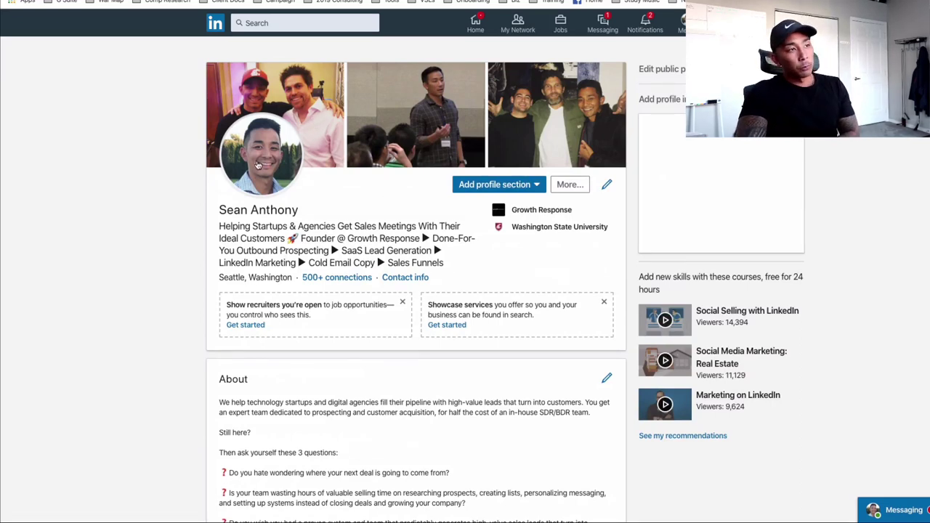
# Step: Show the search box's recent searches and suggestions such as ceo, owner and co founder
pyautogui.scroll(-2, 390, 365)
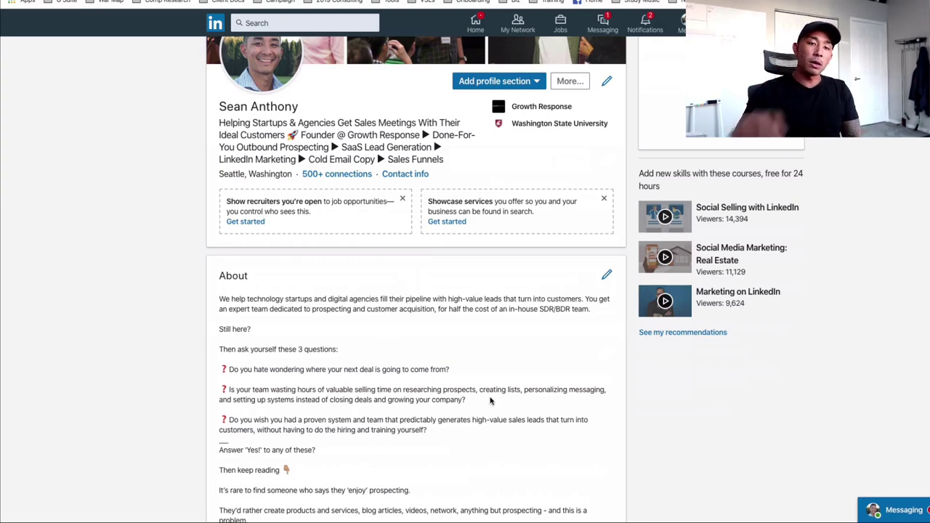
pyautogui.scroll(1, 621, 278)
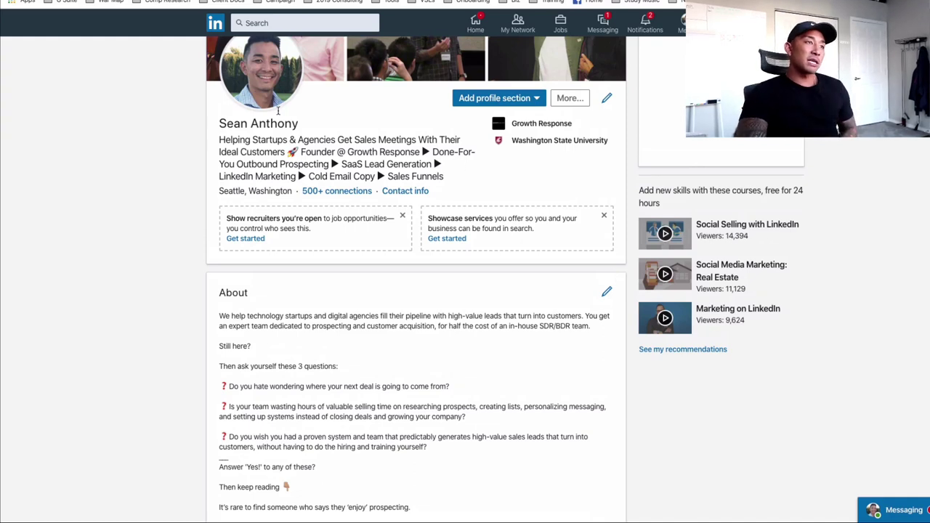
pyautogui.scroll(-1, 307, 323)
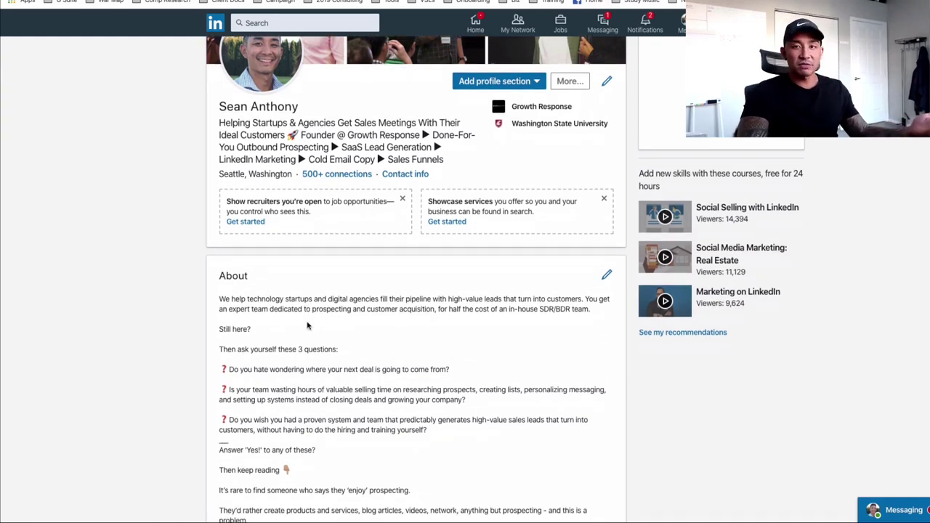
pyautogui.scroll(-1, 409, 342)
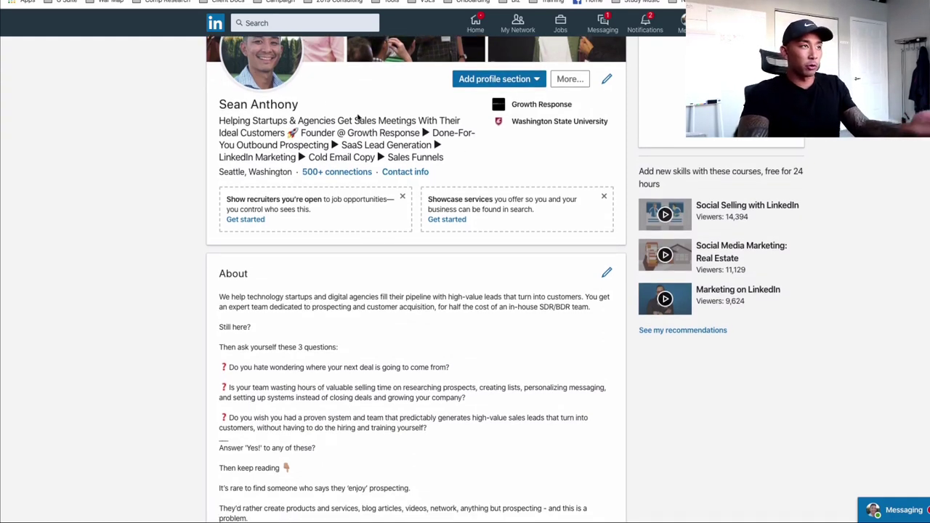
pyautogui.click(310, 16)
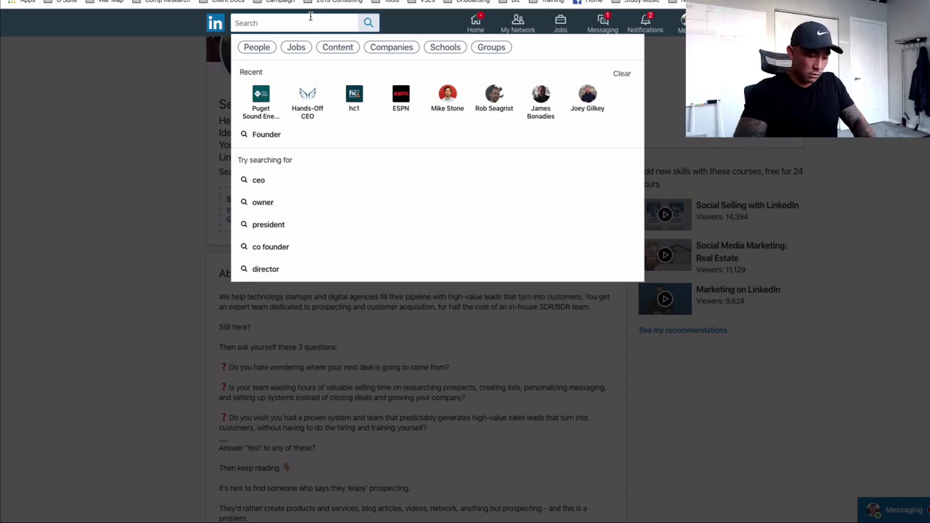
# Step: Search LinkedIn for Founder and bring up All Filters for people
pyautogui.write('Founder')
pyautogui.press('Return')
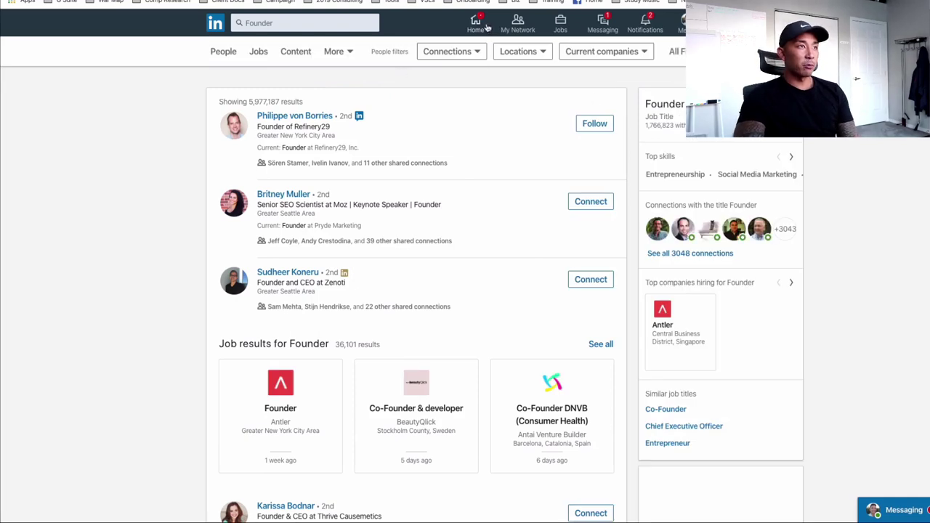
pyautogui.click(675, 51)
# Step: Filter people by the Computer Software industry and the Greater Seattle Area location
pyautogui.scroll(-1, 554, 305)
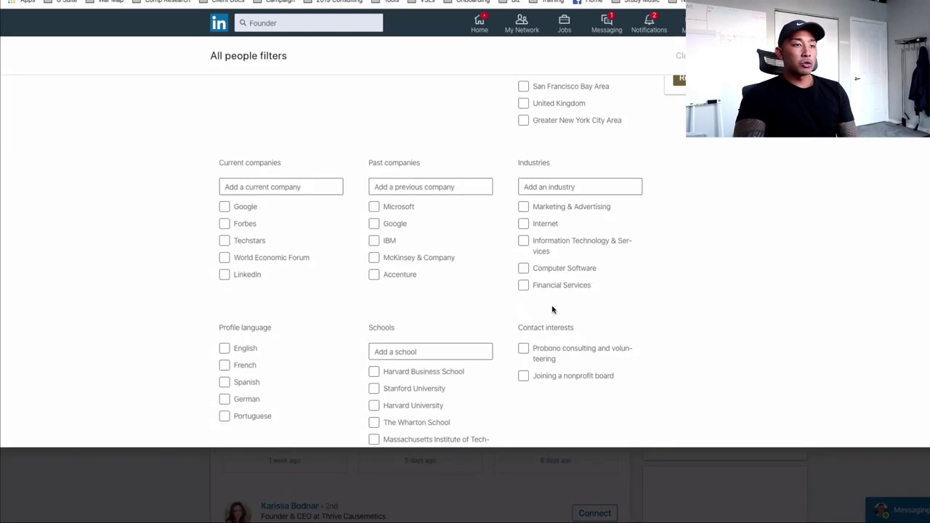
pyautogui.click(564, 268)
pyautogui.scroll(-1, 465, 305)
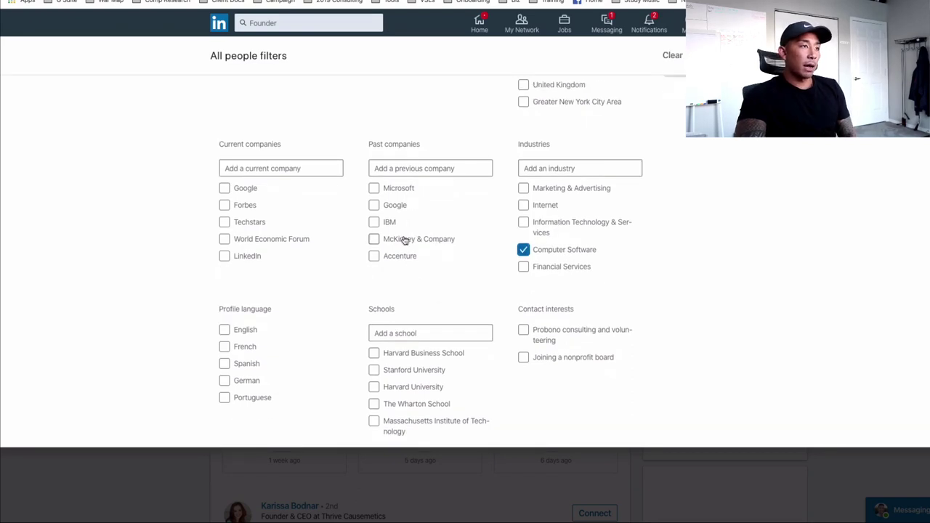
pyautogui.scroll(2, 473, 241)
pyautogui.click(545, 127)
pyautogui.write('seatt')
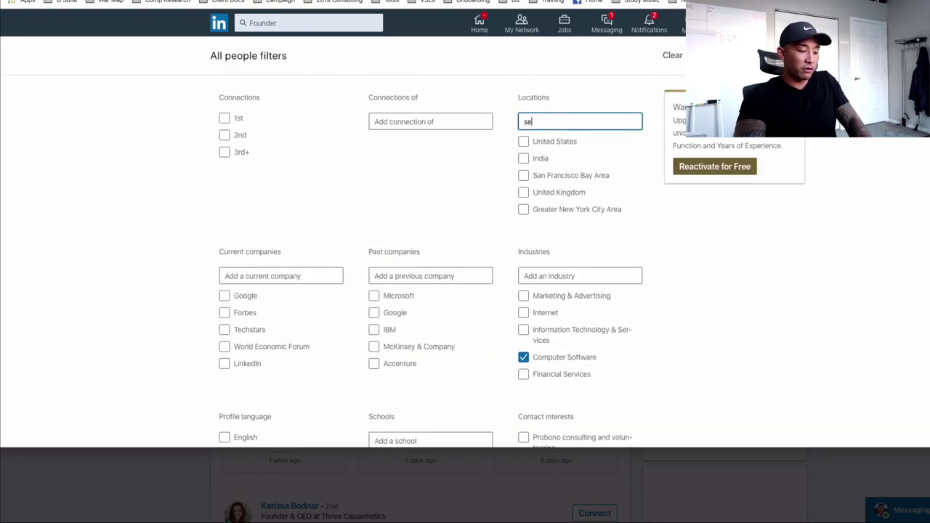
pyautogui.click(578, 144)
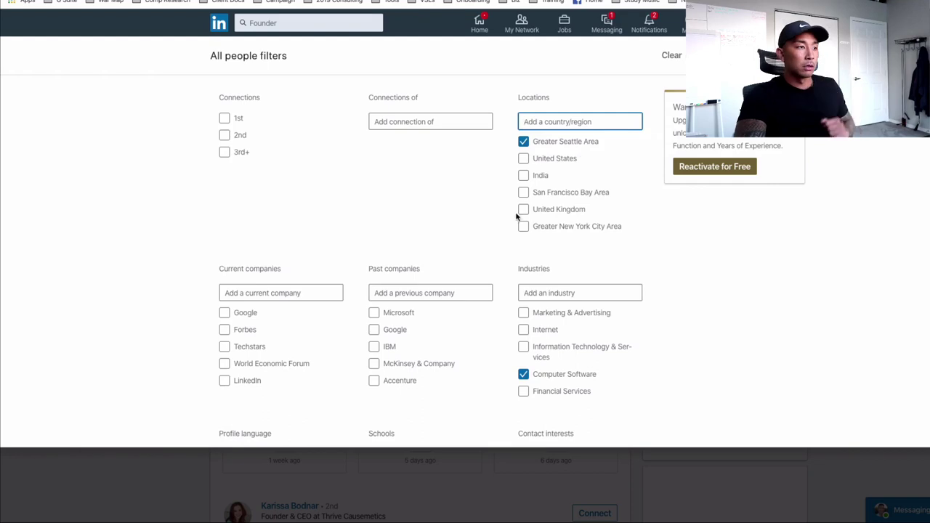
# Step: Add the title filter "Founder" and apply the filters, narrowing results to 2,509 people
pyautogui.scroll(-5, 348, 235)
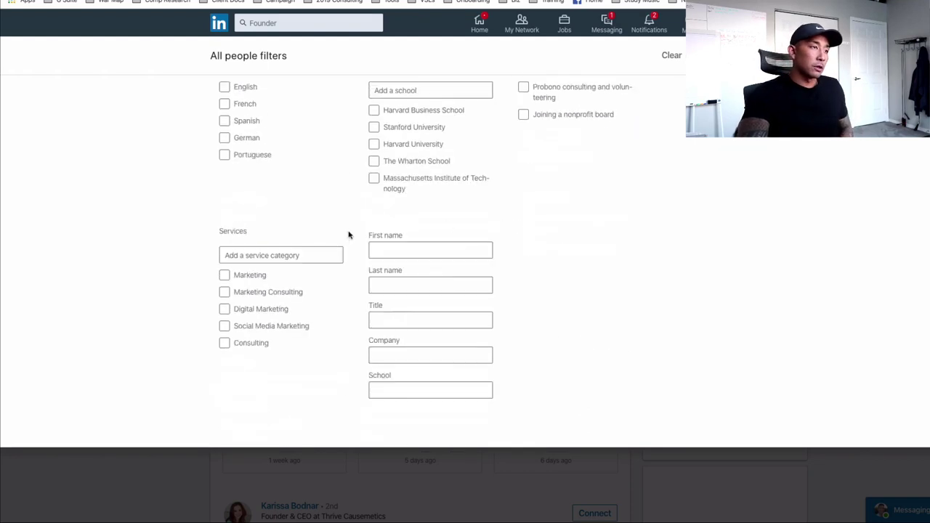
pyautogui.click(397, 317)
pyautogui.write('"Founder')
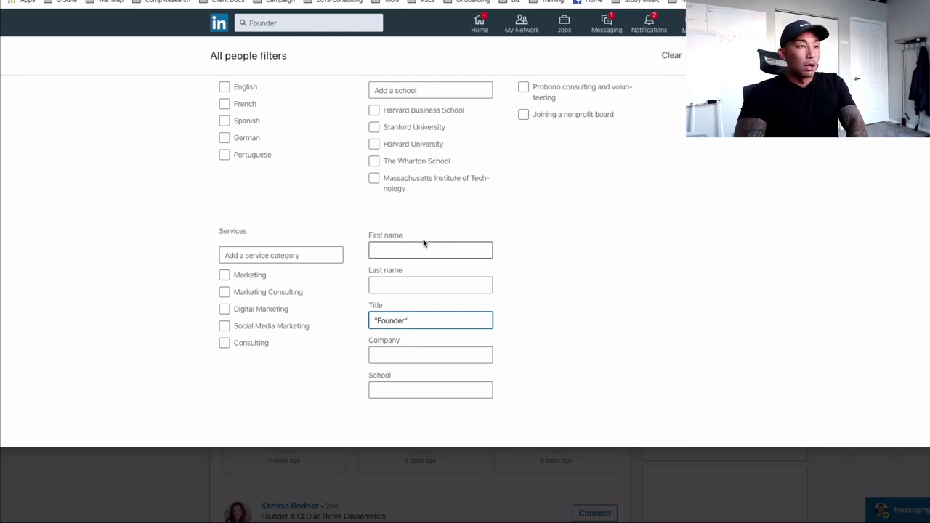
pyautogui.scroll(3, 435, 269)
pyautogui.scroll(3, 298, 199)
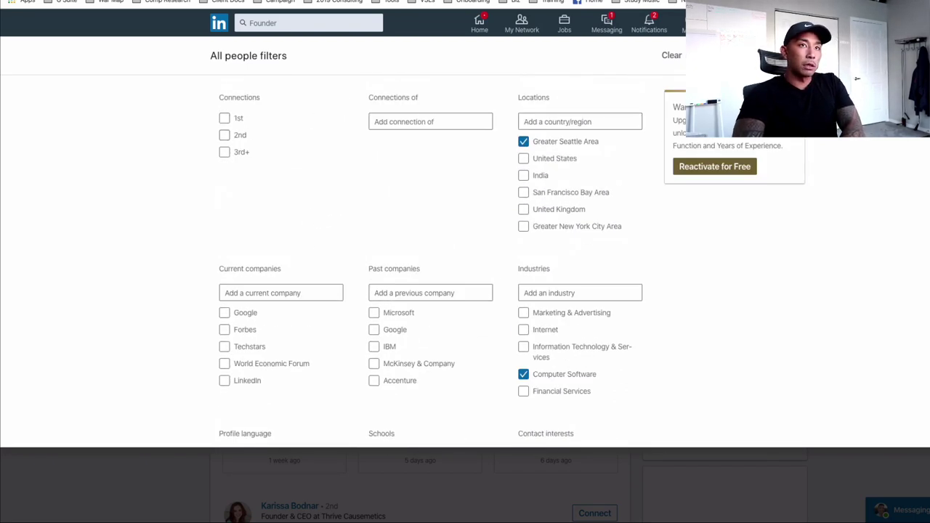
pyautogui.press('Escape')
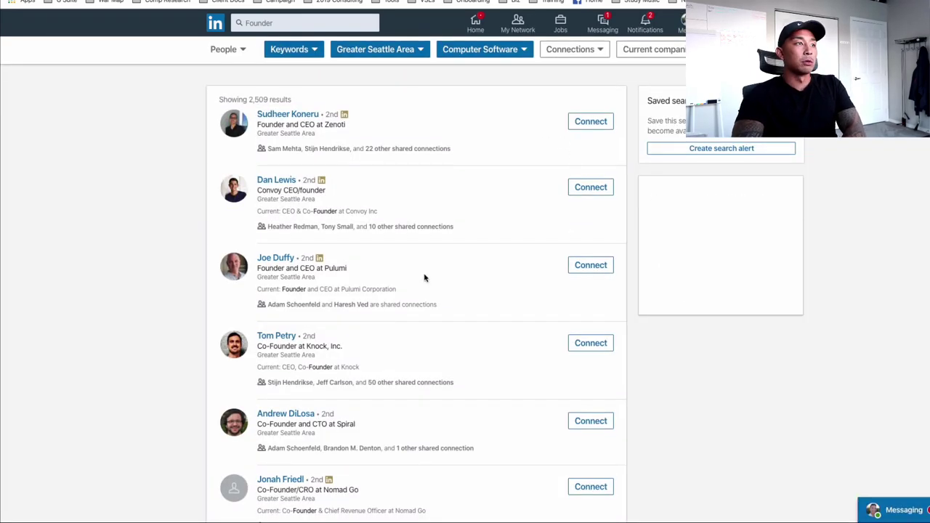
pyautogui.scroll(-1, 456, 145)
pyautogui.scroll(1, 363, 124)
pyautogui.moveTo(291, 102); pyautogui.dragTo(254, 102)
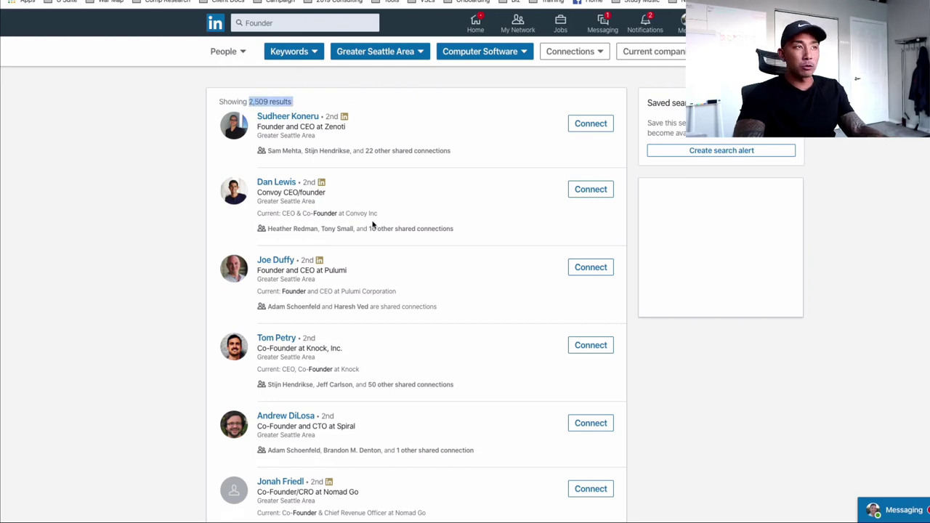
pyautogui.scroll(-3, 385, 210)
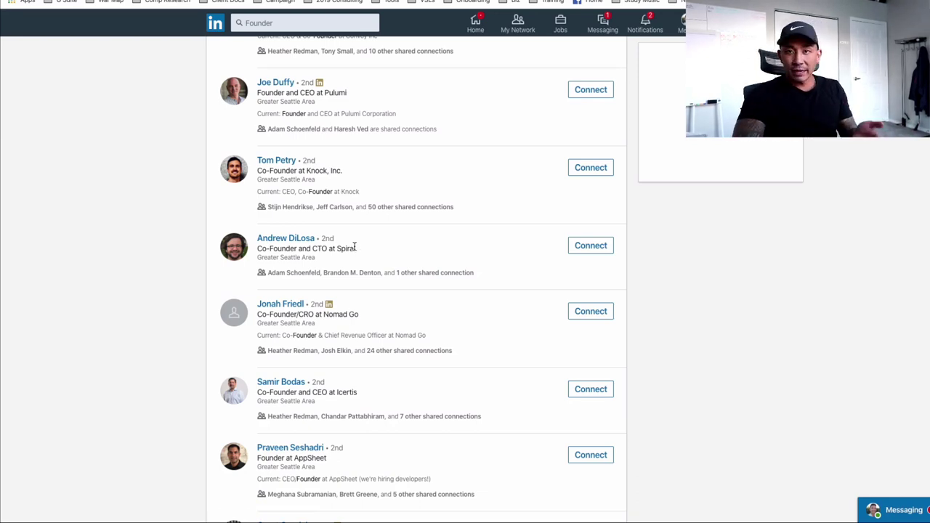
pyautogui.scroll(-6, 357, 248)
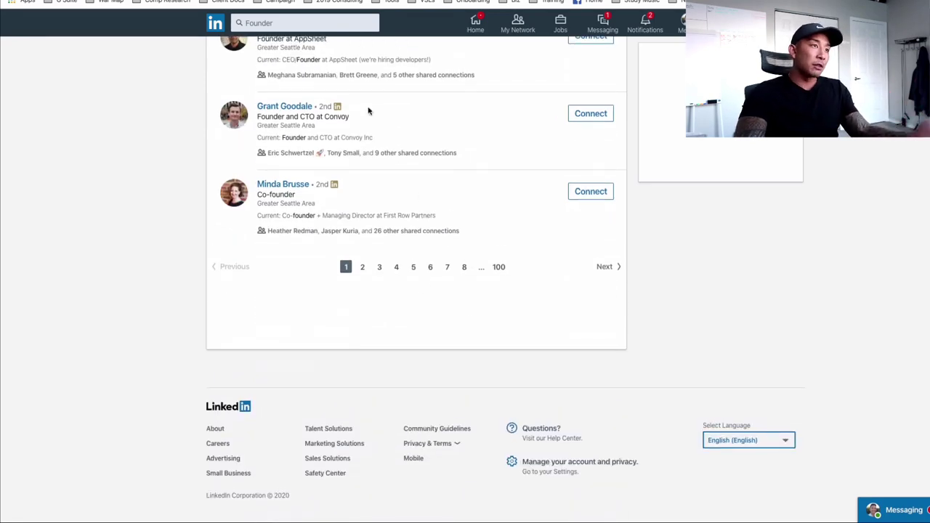
pyautogui.scroll(10, 303, 303)
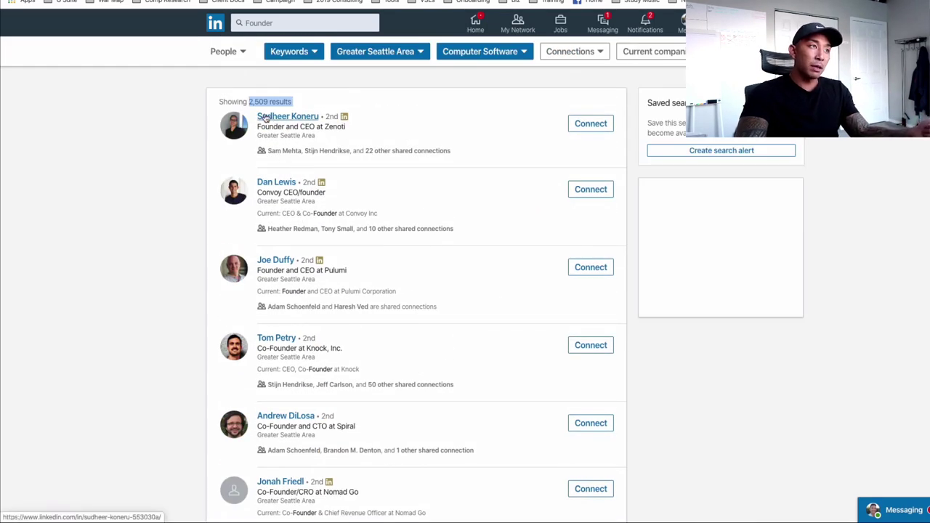
pyautogui.moveTo(290, 151)
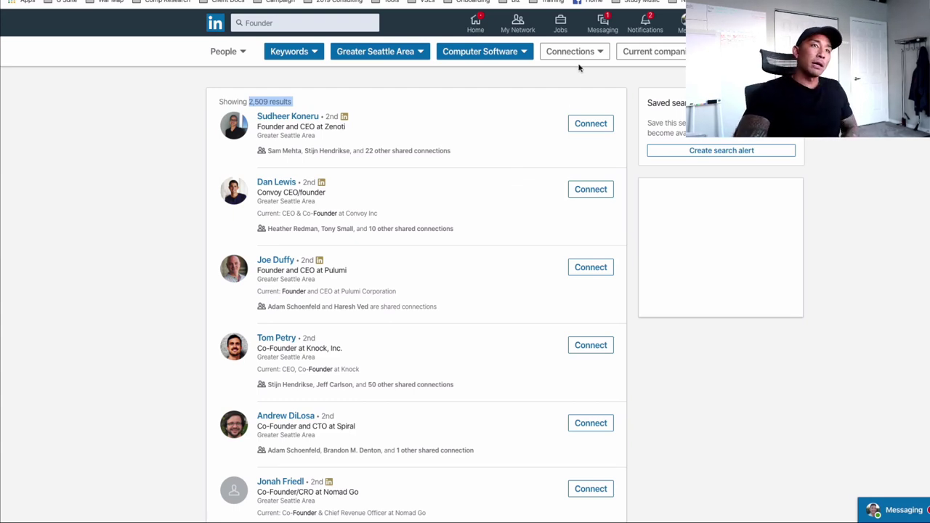
# Step: In Messaging, search conversations for the contact's name, correcting an initial typo
pyautogui.click(602, 27)
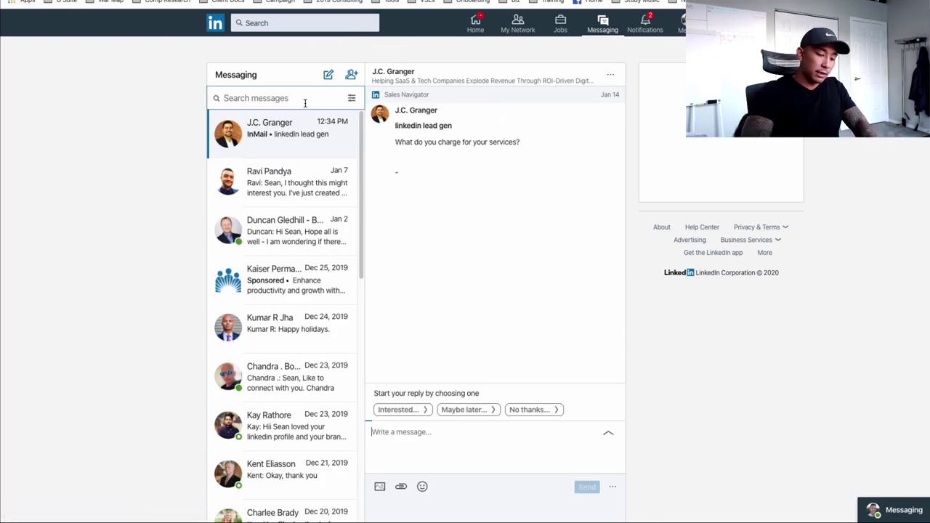
pyautogui.click(406, 435)
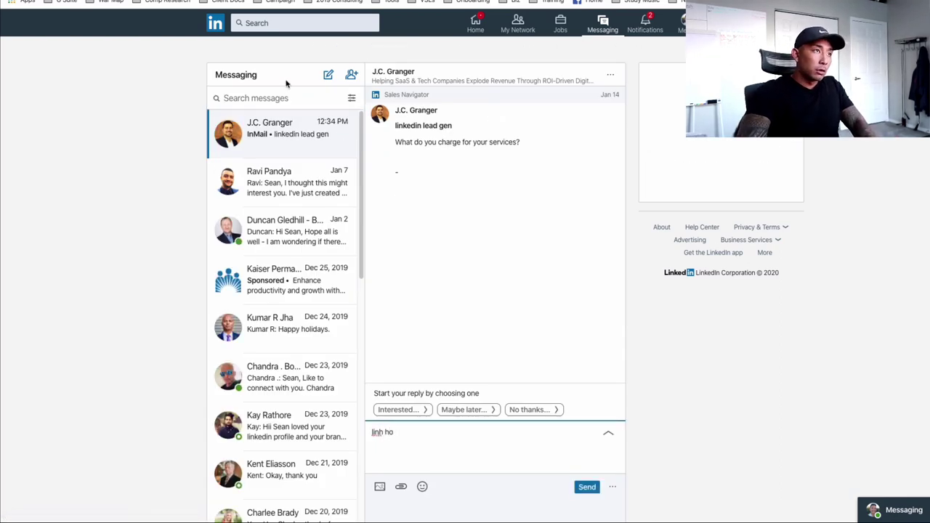
pyautogui.click(285, 97)
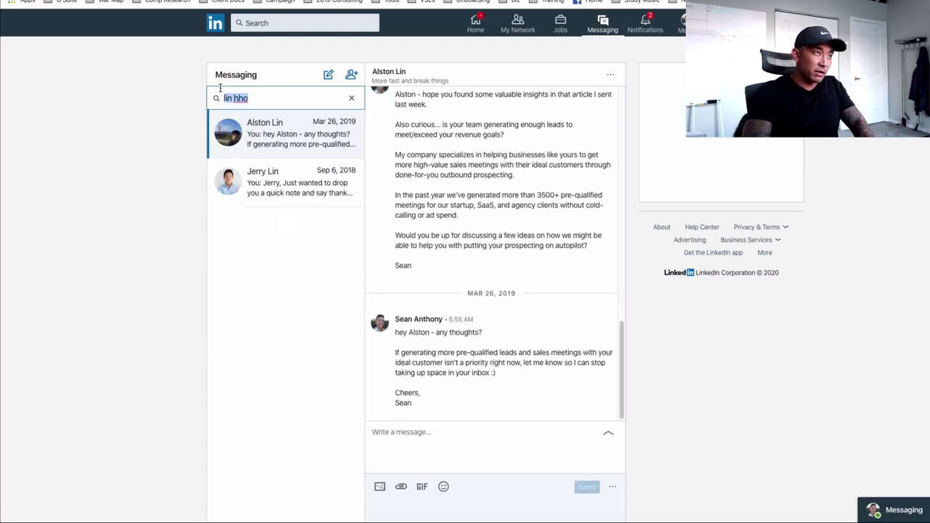
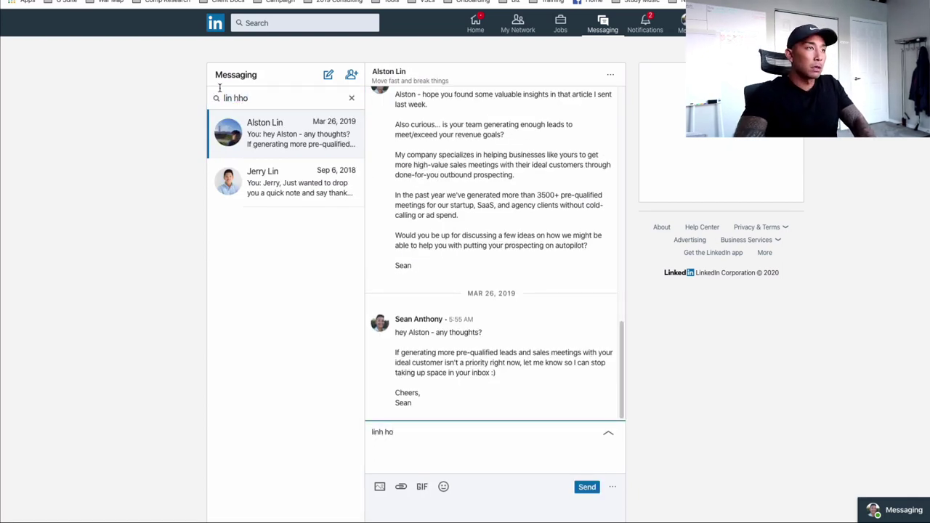
pyautogui.click(351, 98)
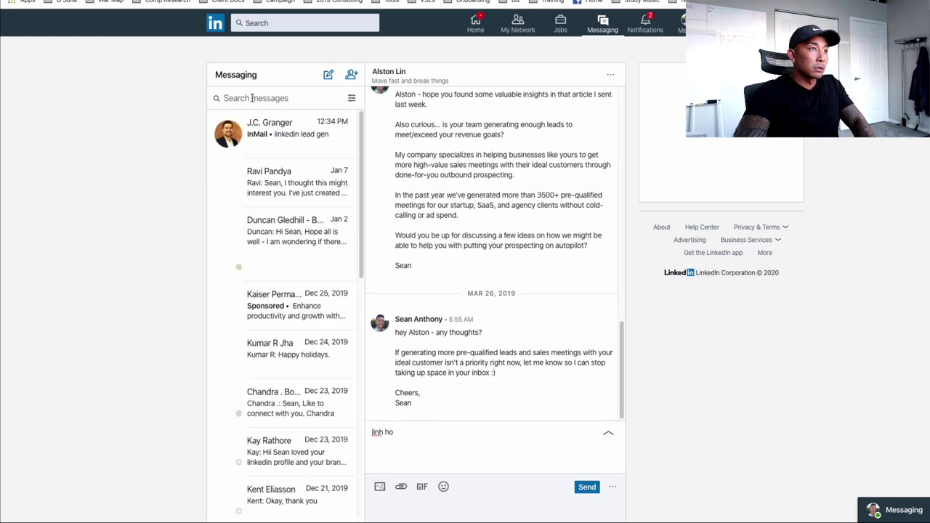
pyautogui.click(372, 432)
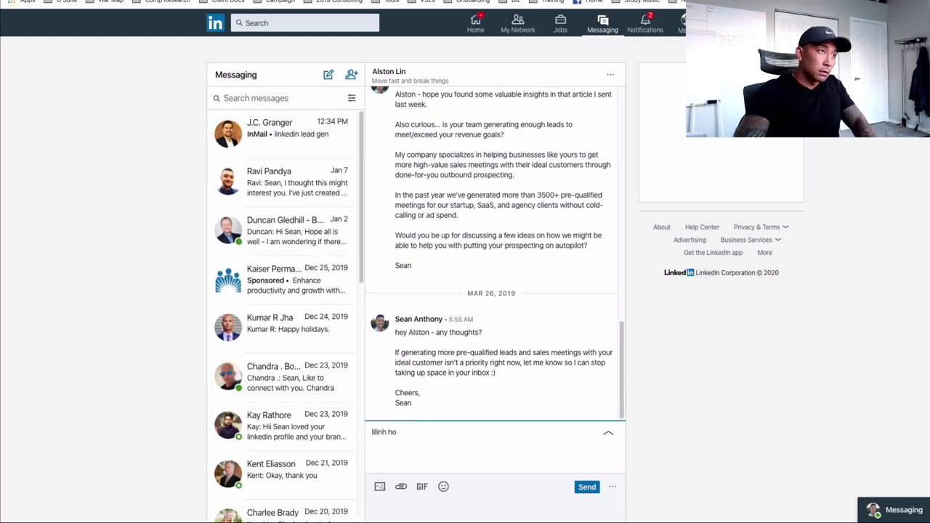
pyautogui.click(284, 98)
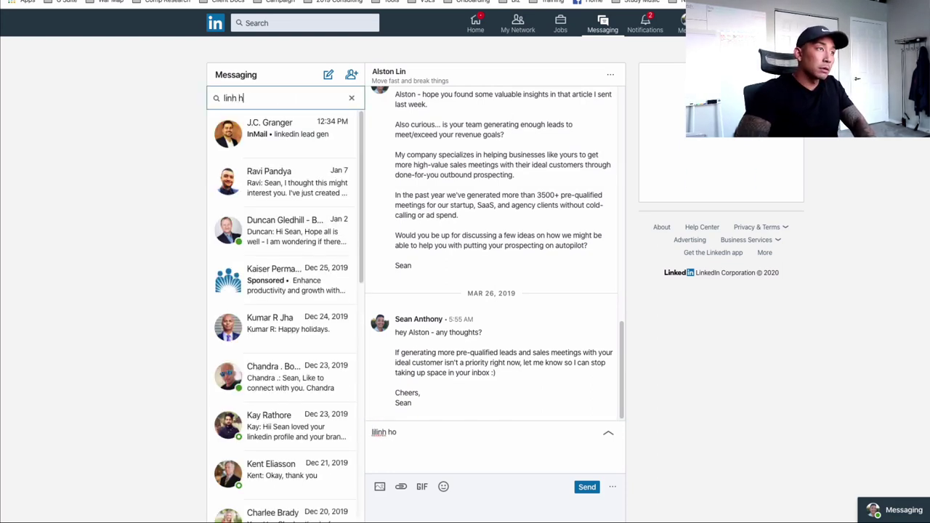
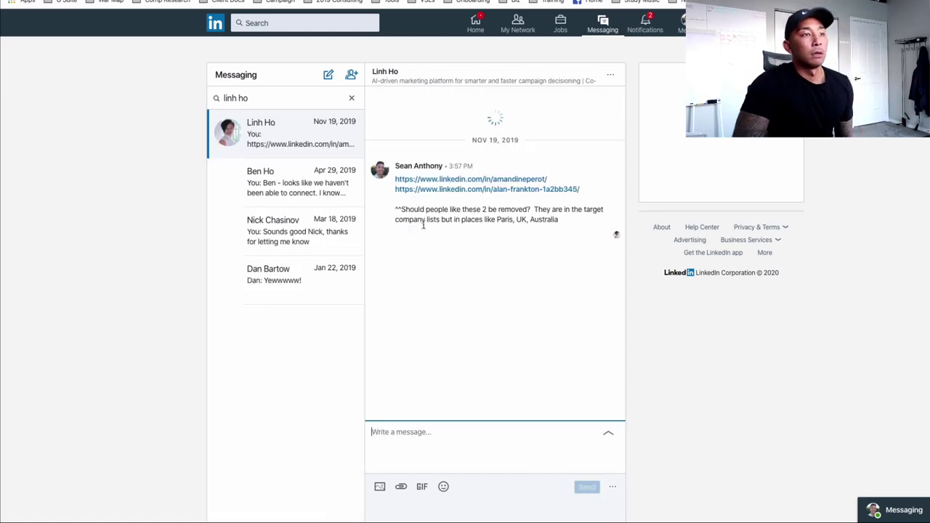
# Step: Scroll the thread back to the first message dated Nov 23, 2018
pyautogui.scroll(2, 461, 281)
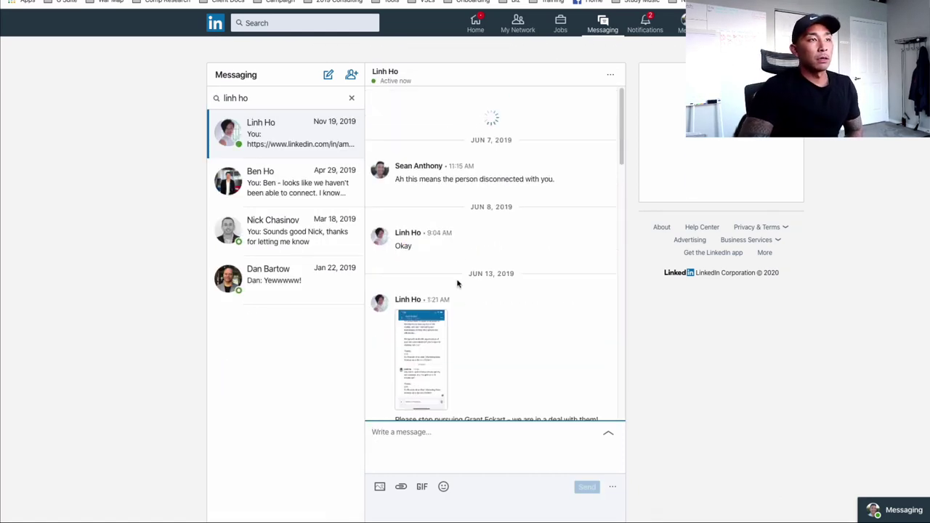
pyautogui.scroll(5, 479, 242)
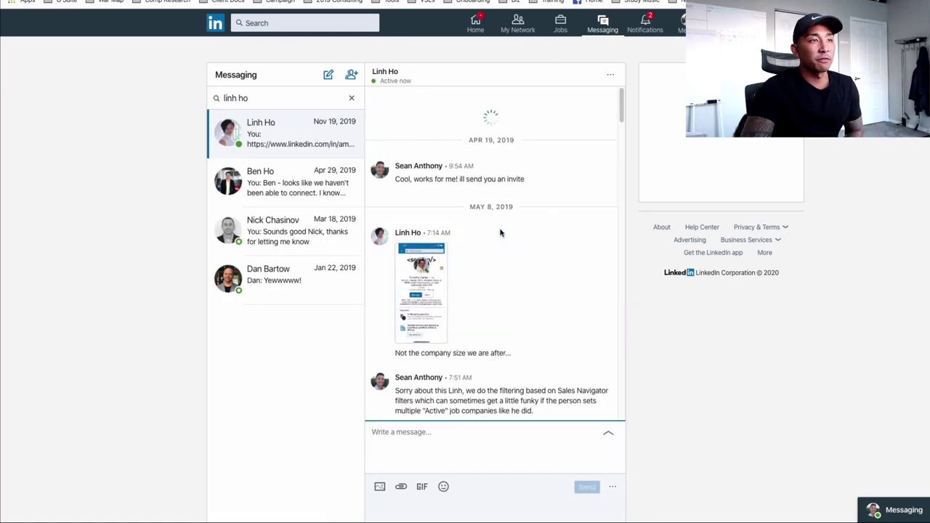
pyautogui.scroll(10, 498, 229)
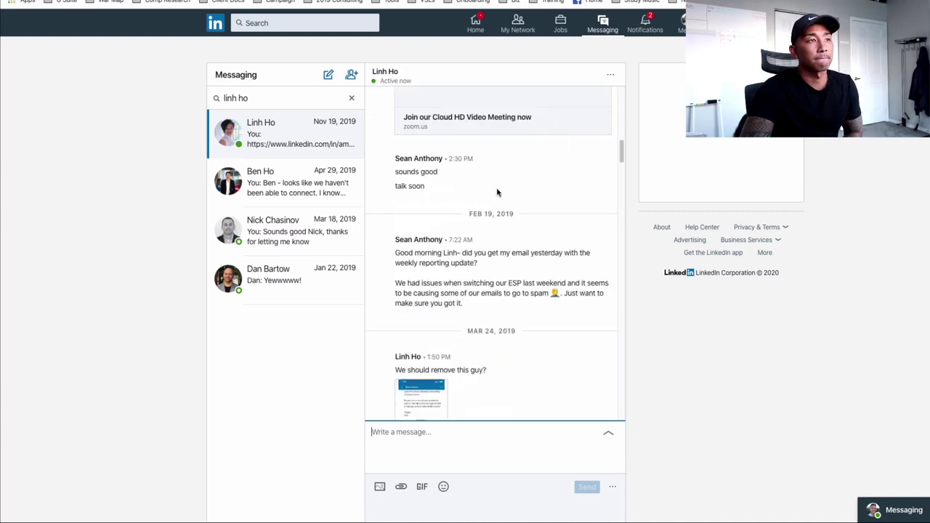
pyautogui.scroll(5, 509, 175)
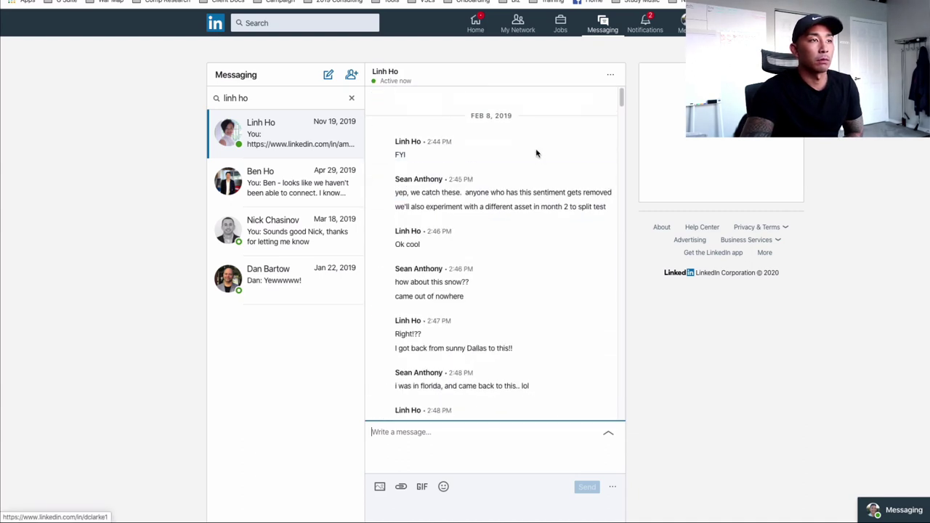
pyautogui.scroll(10, 506, 221)
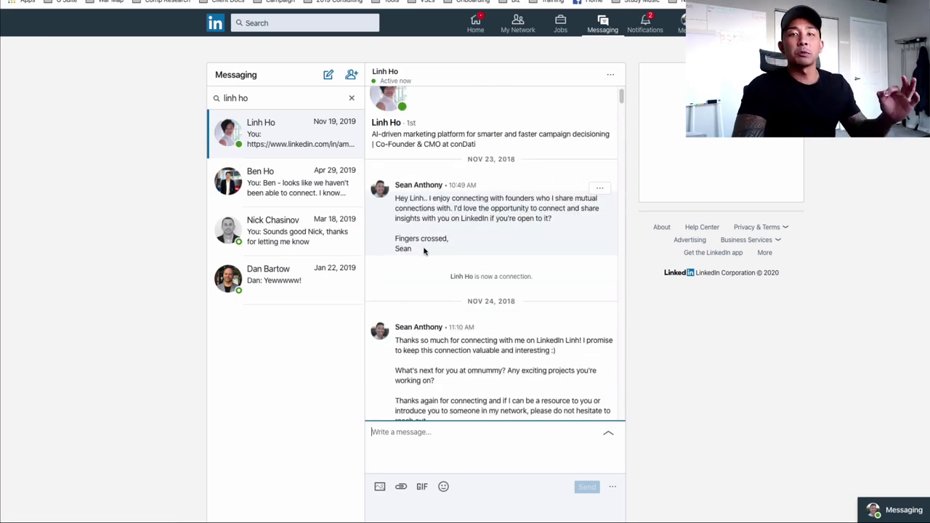
# Step: Select the first outreach message, then read through the Nov 24 and Dec 28 follow-ups
pyautogui.moveTo(421, 248); pyautogui.dragTo(448, 192)
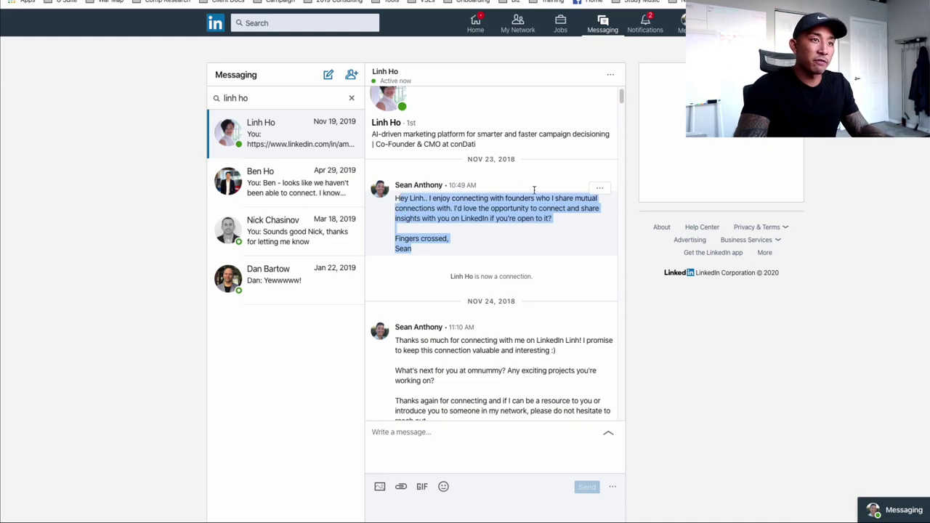
pyautogui.scroll(-1, 502, 252)
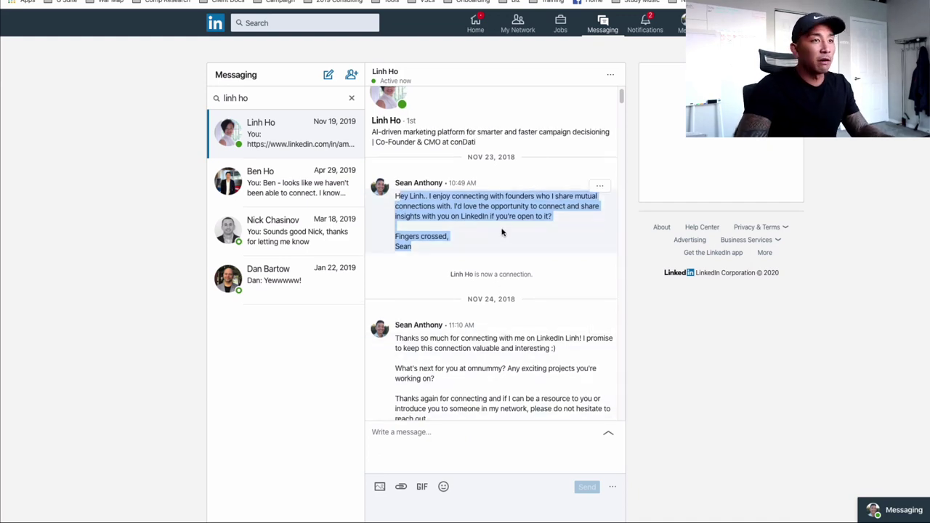
pyautogui.scroll(-3, 499, 230)
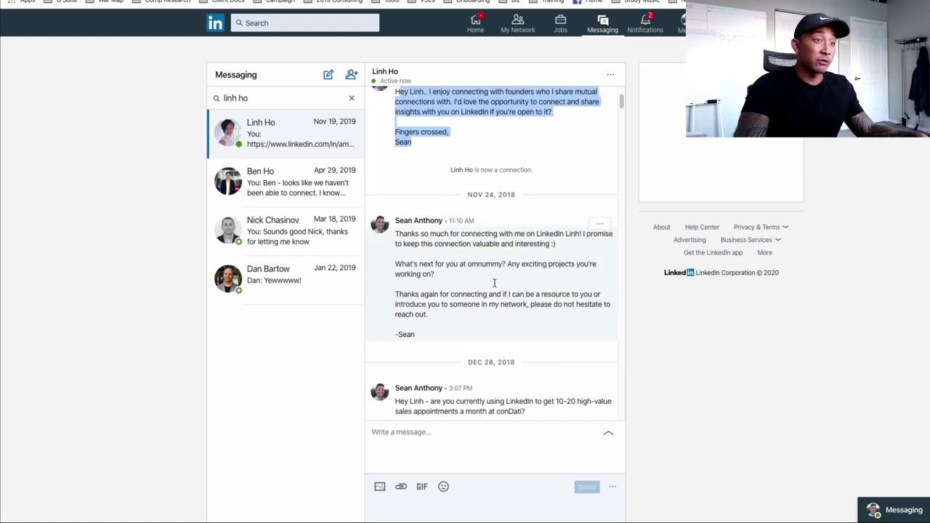
pyautogui.scroll(-1, 493, 282)
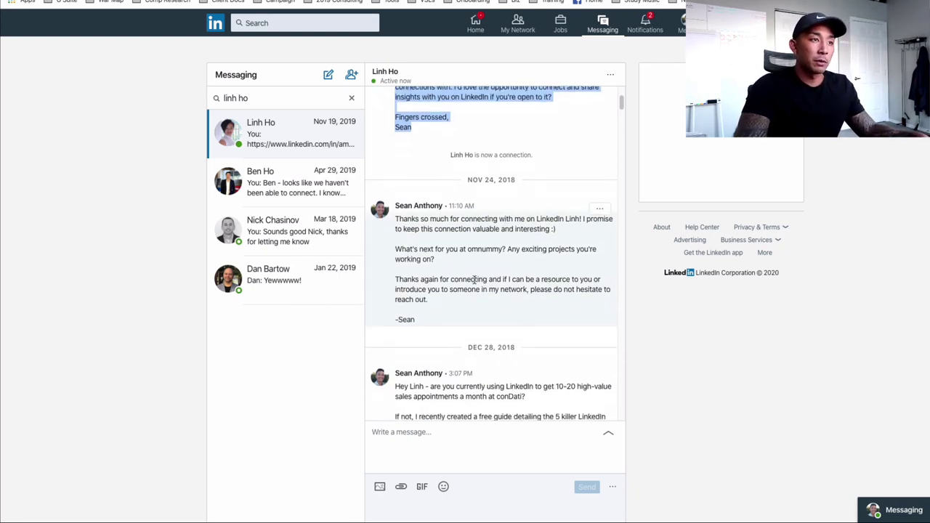
pyautogui.scroll(-3, 448, 265)
pyautogui.scroll(-1, 453, 260)
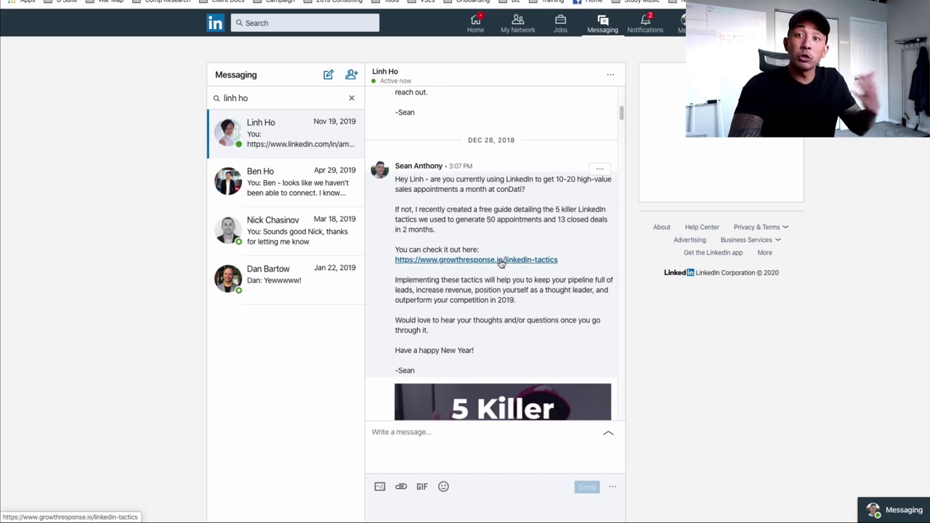
pyautogui.scroll(-1, 501, 263)
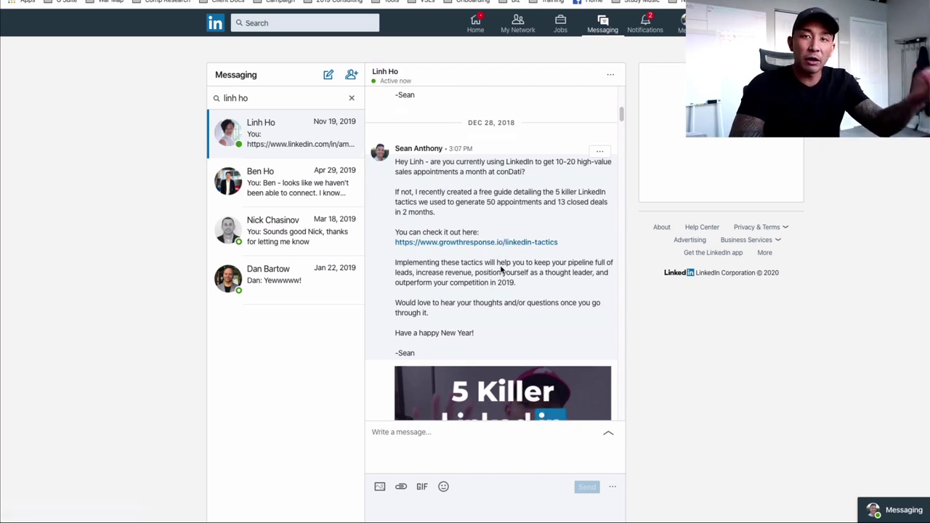